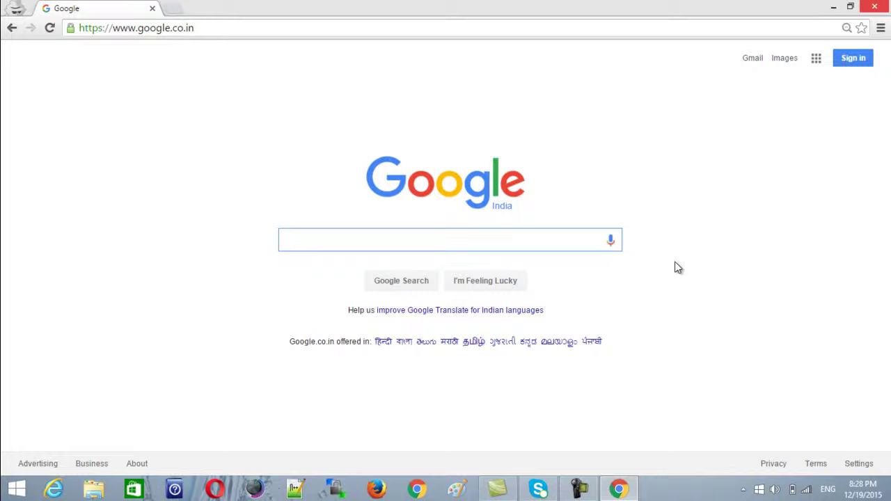
Search Google for foldermarker and download Folder Marker Pro from its official website
{"action": "type", "text": "folder"}
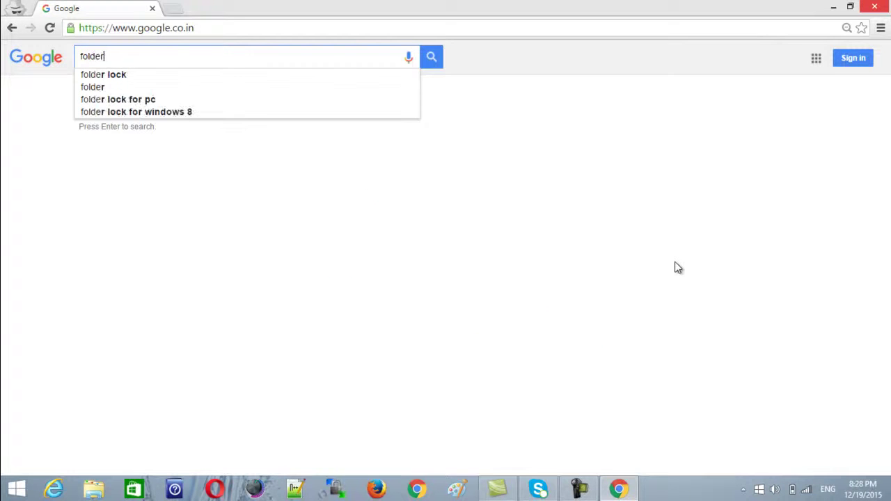
{"action": "type", "text": "marker"}
{"action": "key", "text": "Return"}
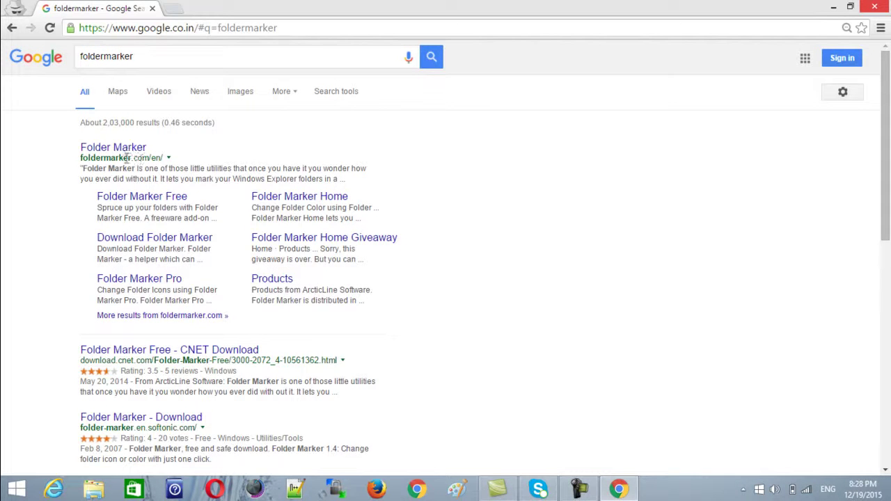
{"action": "middle_click", "coordinate": [130, 152]}
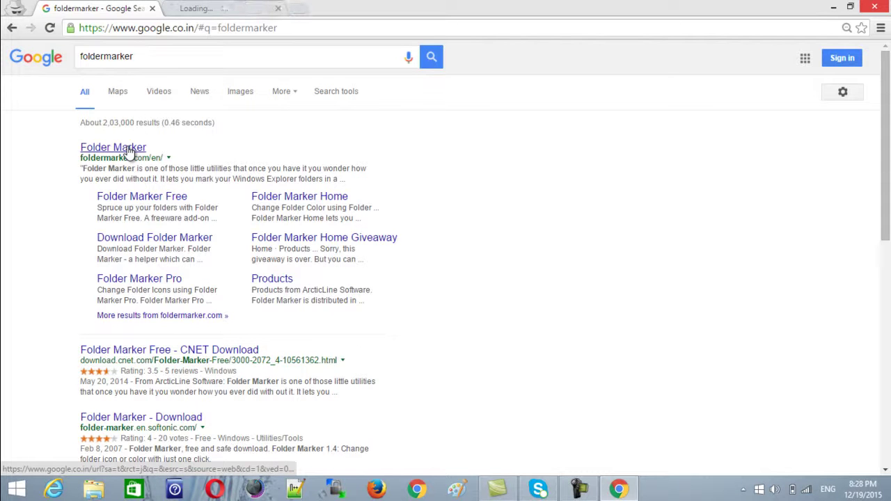
{"action": "left_click", "coordinate": [230, 8]}
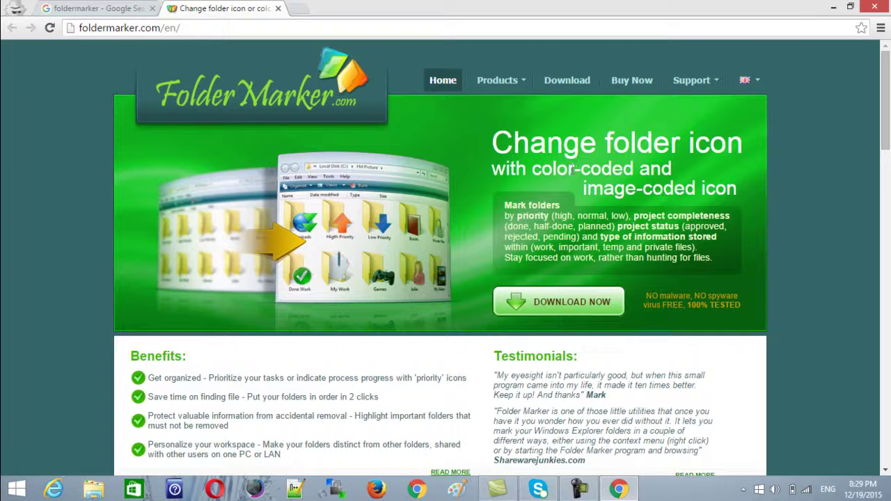
{"action": "left_click", "coordinate": [589, 315]}
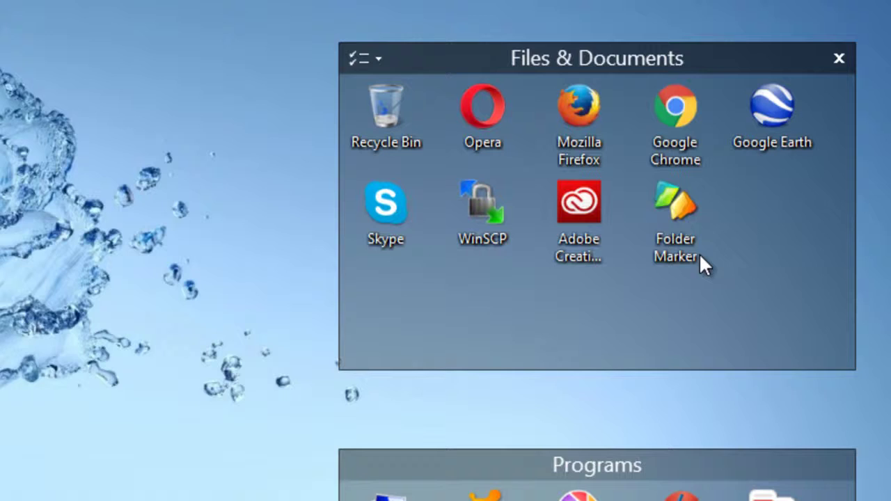
Launch Folder Marker Pro from the desktop shortcut and dismiss the unregistered trial reminder
{"action": "double_click", "coordinate": [697, 241]}
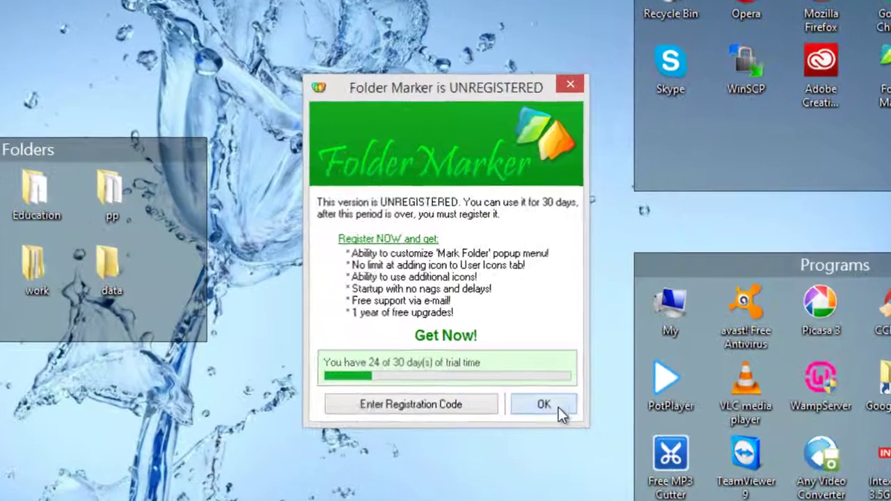
{"action": "left_click", "coordinate": [559, 408]}
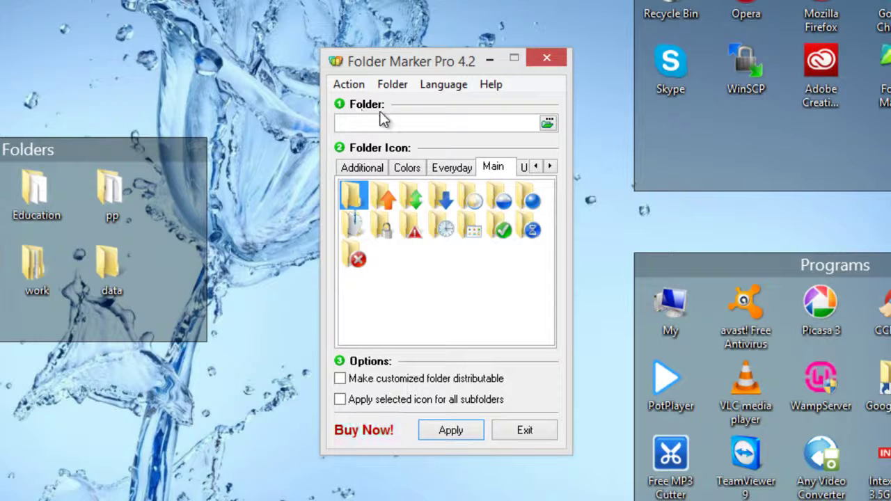
{"action": "left_click", "coordinate": [547, 124]}
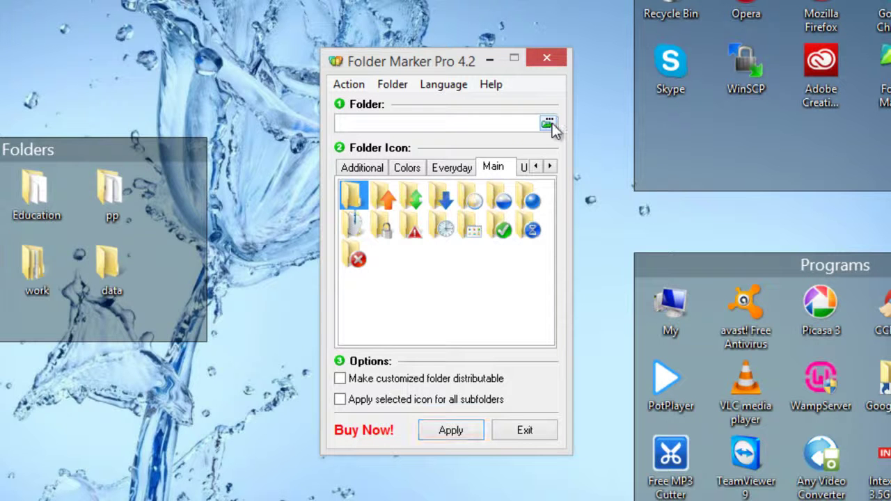
Select the desktop data folder and apply the red icon from the Colors set
{"action": "left_click", "coordinate": [550, 125]}
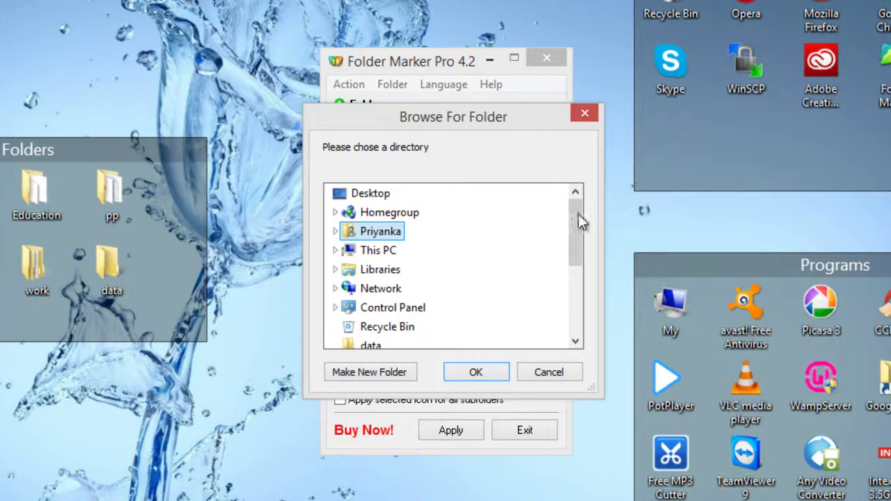
{"action": "left_click_drag", "start_coordinate": [578, 214], "coordinate": [578, 252]}
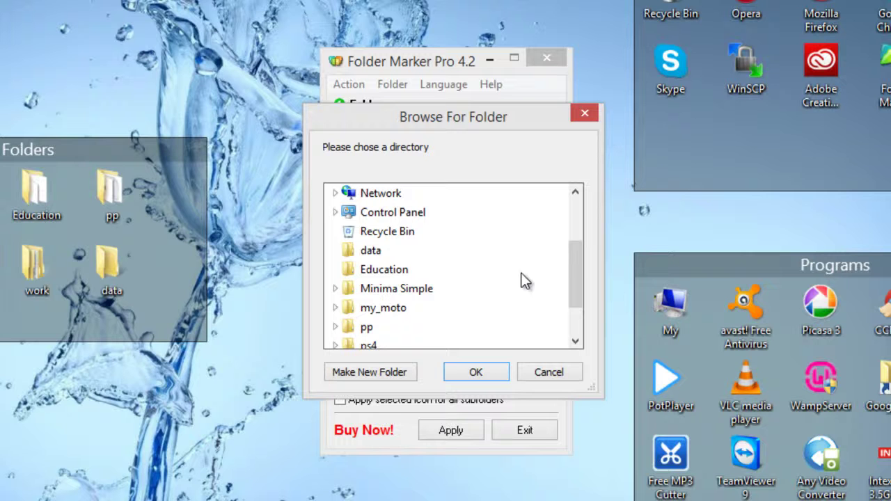
{"action": "left_click_drag", "start_coordinate": [574, 266], "coordinate": [575, 286]}
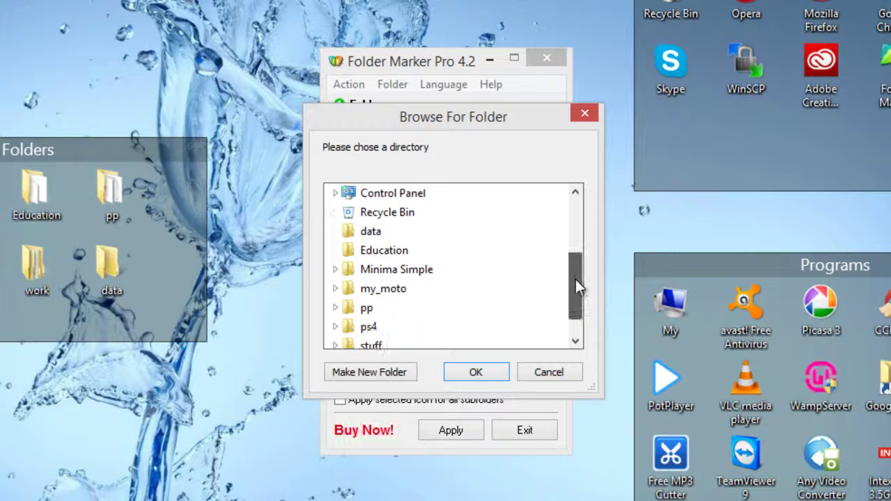
{"action": "left_click", "coordinate": [368, 220]}
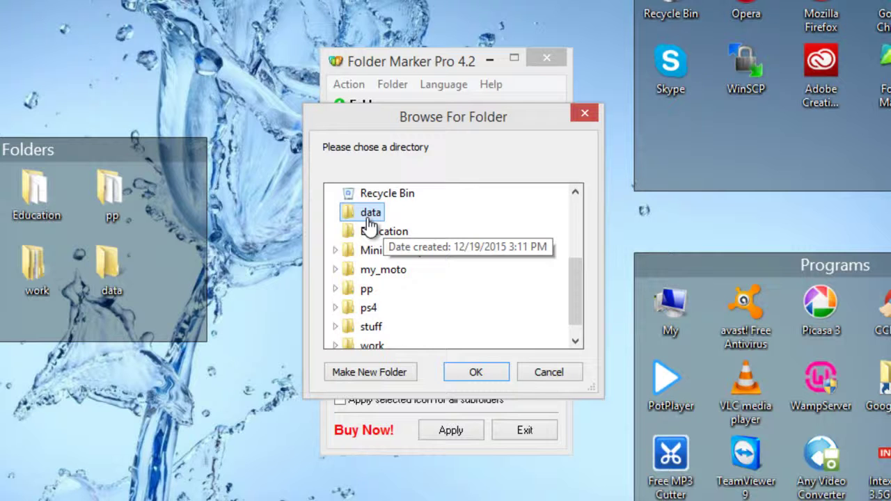
{"action": "left_click", "coordinate": [490, 368]}
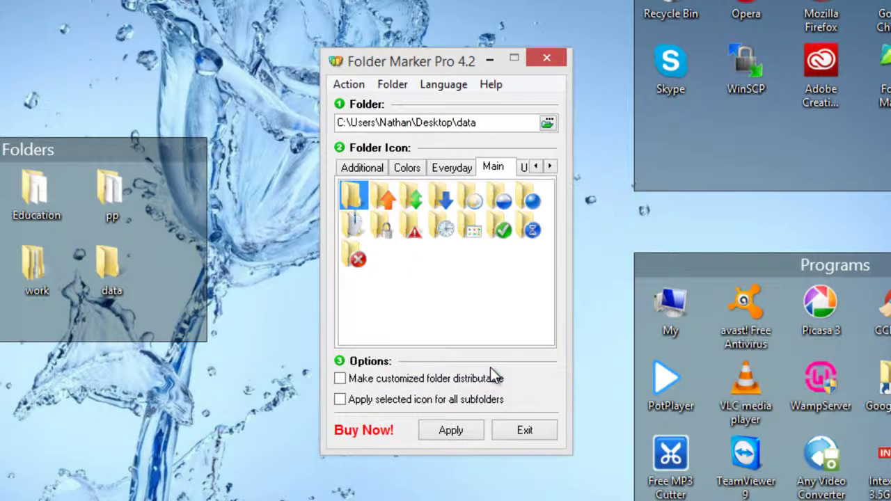
{"action": "left_click", "coordinate": [408, 170]}
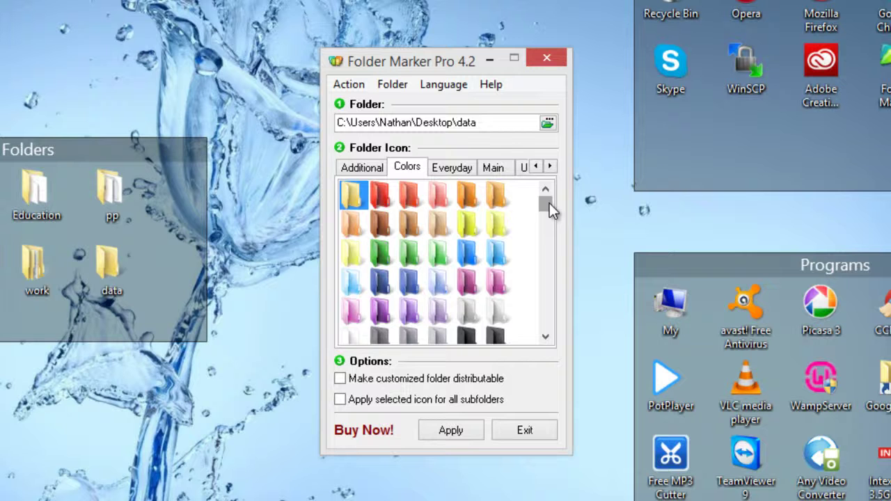
{"action": "mouse_move", "coordinate": [549, 205]}
{"action": "left_mouse_down"}
{"action": "mouse_move", "coordinate": [562, 305]}
{"action": "mouse_move", "coordinate": [555, 181]}
{"action": "left_mouse_up"}
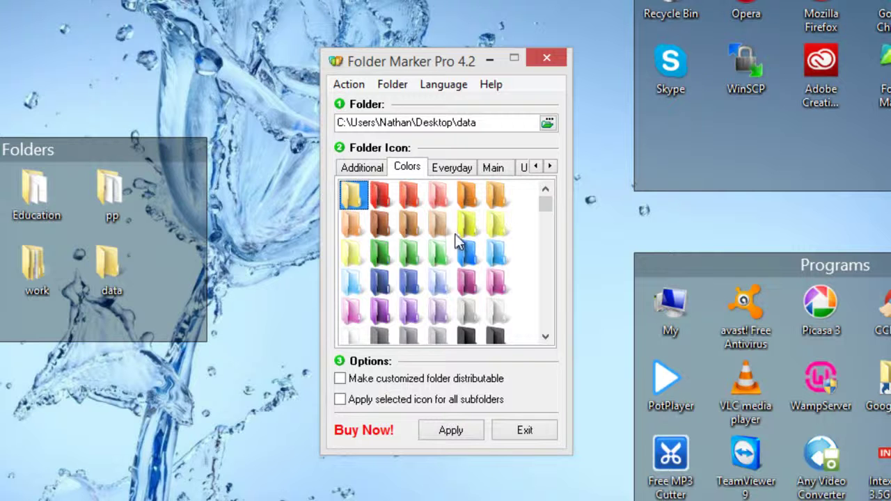
{"action": "left_click", "coordinate": [383, 196]}
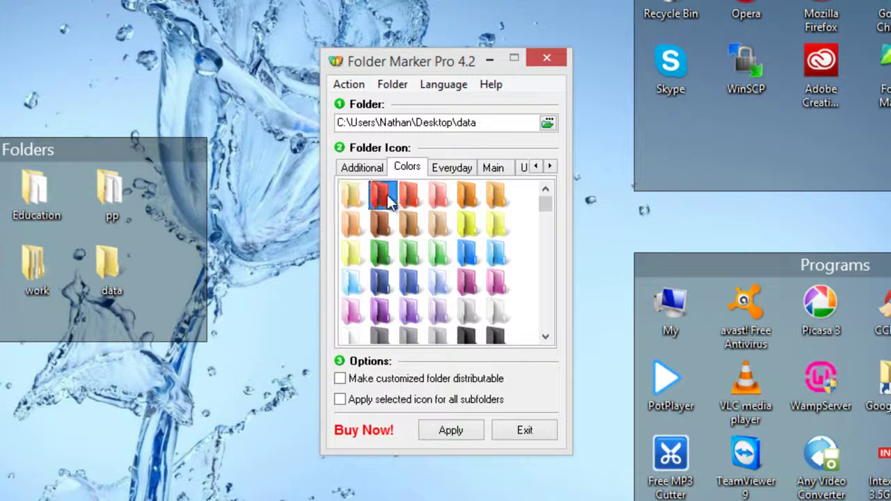
{"action": "left_click", "coordinate": [451, 430]}
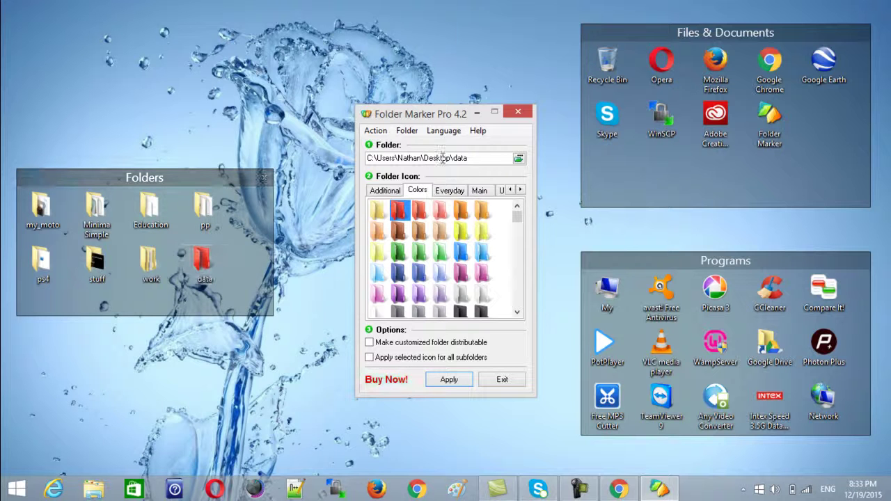
Select the Education folder and apply the dark green icon from the Colors set
{"action": "left_click", "coordinate": [518, 160]}
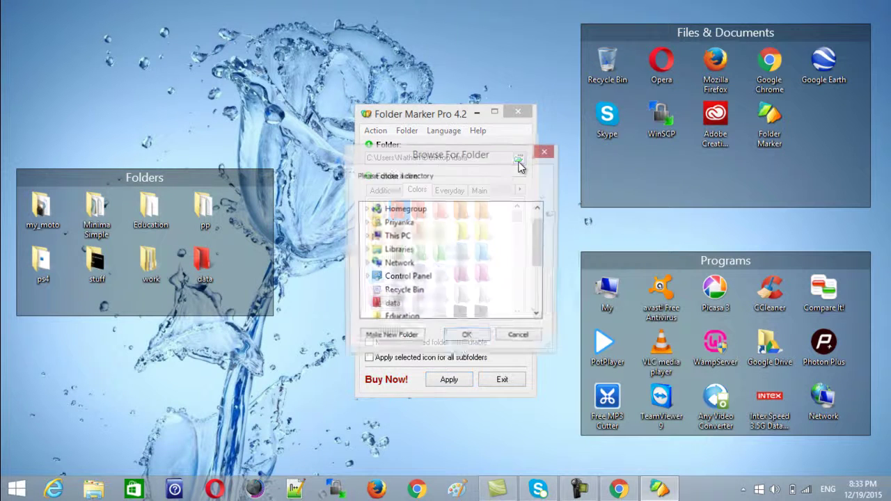
{"action": "left_click_drag", "start_coordinate": [537, 233], "coordinate": [538, 250]}
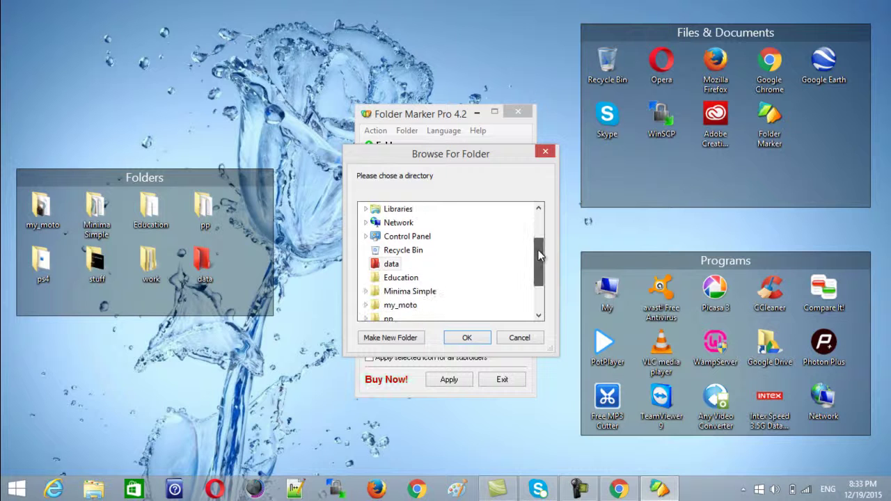
{"action": "left_click", "coordinate": [407, 277]}
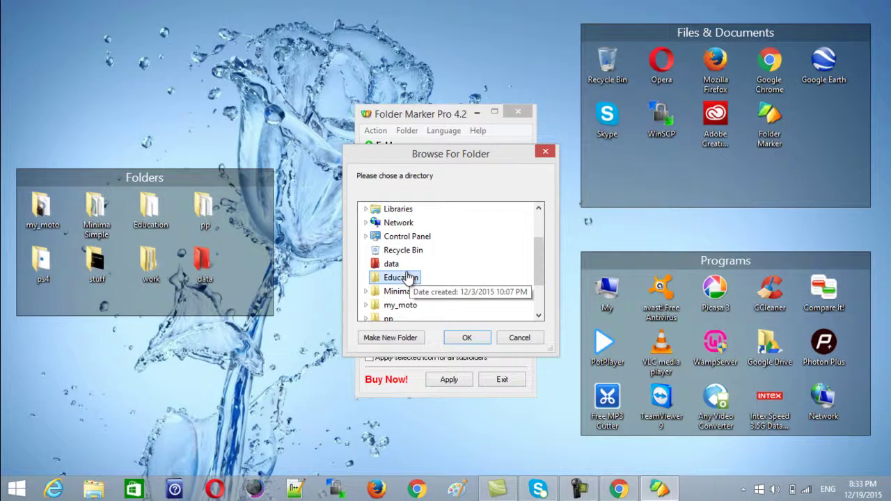
{"action": "left_click", "coordinate": [463, 339]}
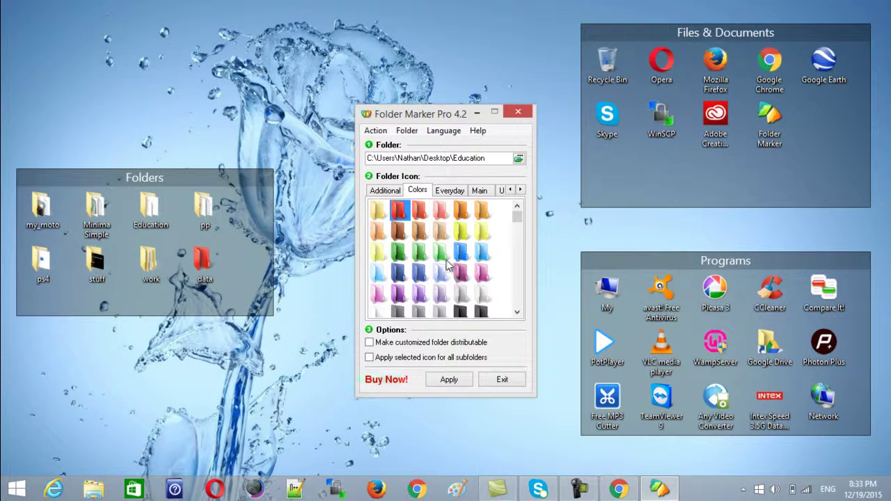
{"action": "left_click", "coordinate": [397, 254]}
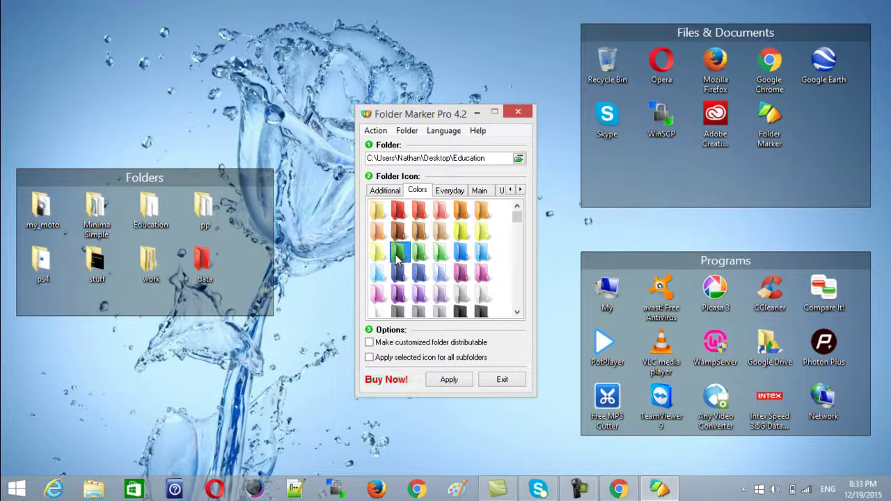
{"action": "left_click", "coordinate": [449, 381]}
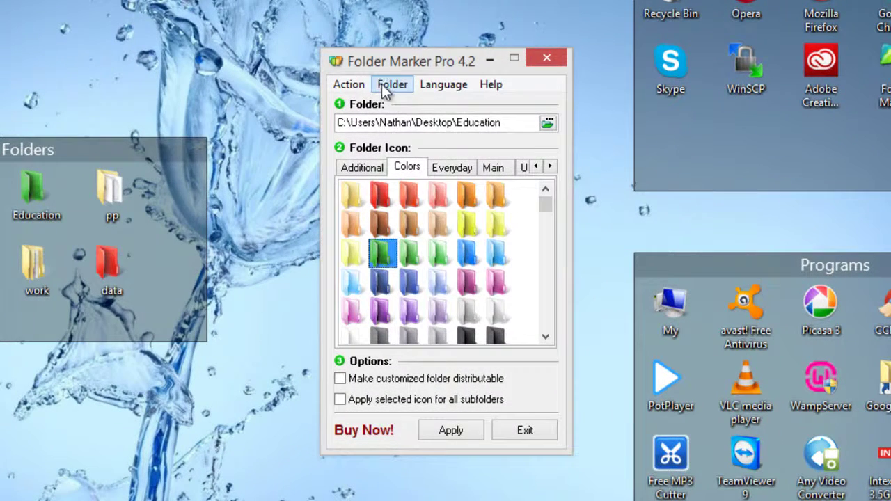
Switch to Multiple Folders mode and add the my_moto folder to the list
{"action": "left_click", "coordinate": [383, 83]}
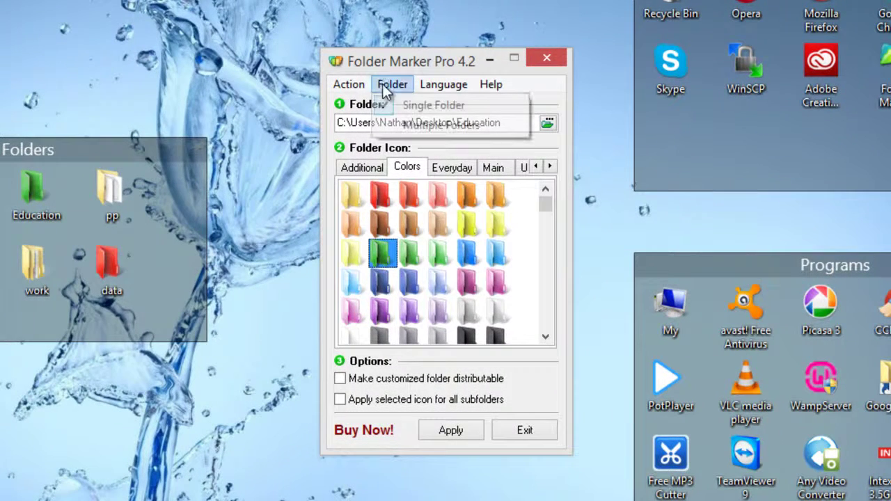
{"action": "left_click", "coordinate": [408, 129]}
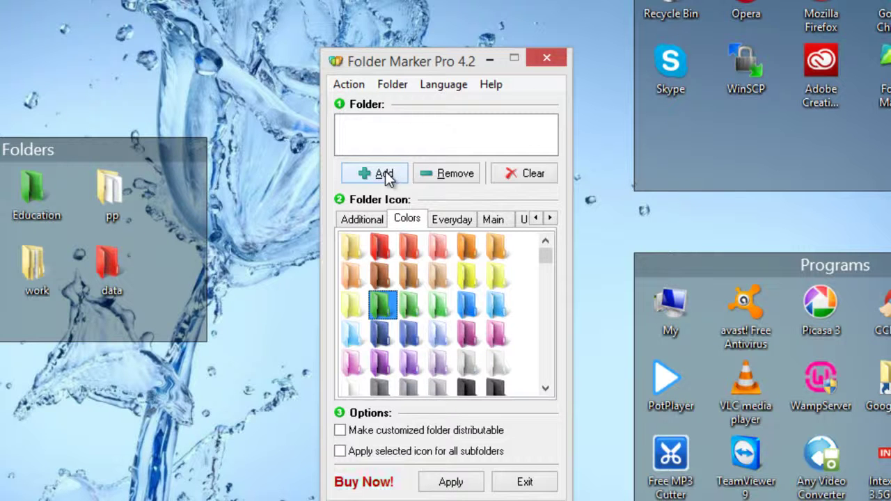
{"action": "left_click", "coordinate": [385, 173]}
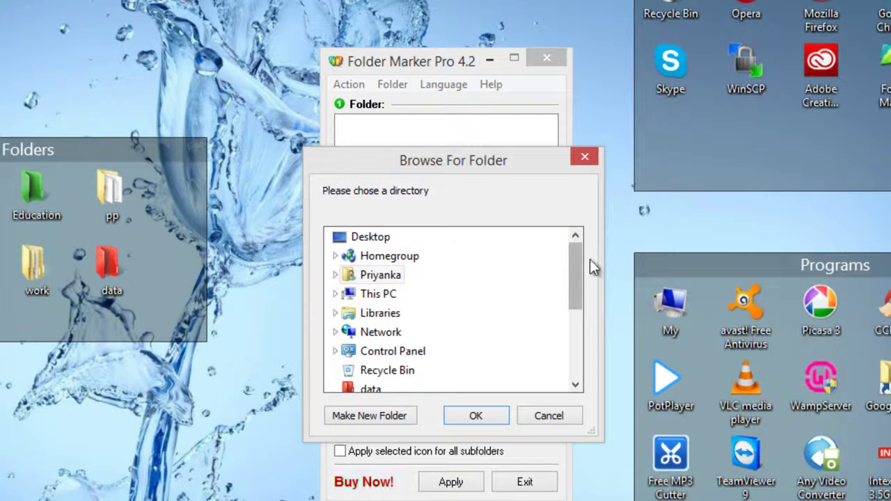
{"action": "left_click_drag", "start_coordinate": [577, 263], "coordinate": [580, 325]}
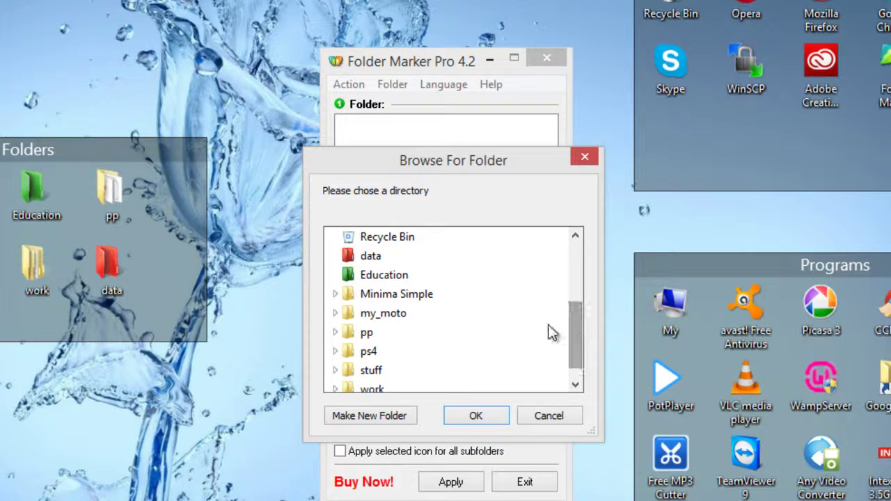
{"action": "double_click", "coordinate": [408, 314]}
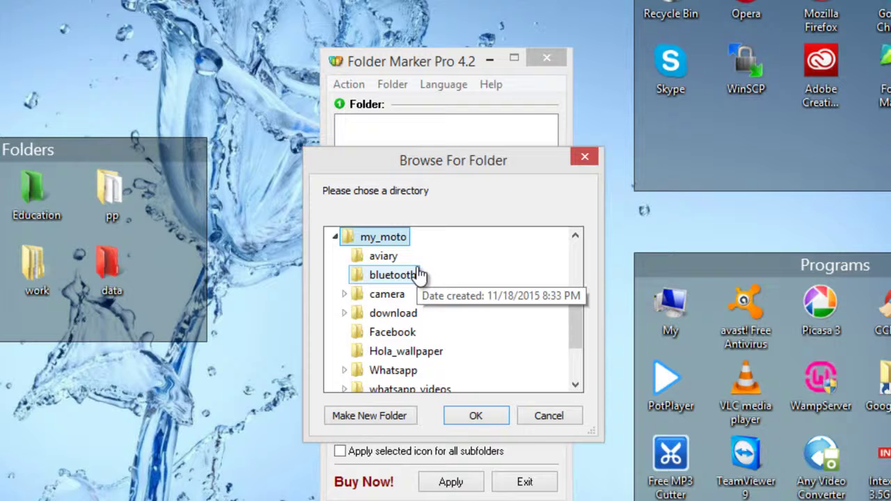
{"action": "left_click_drag", "start_coordinate": [576, 334], "coordinate": [567, 375]}
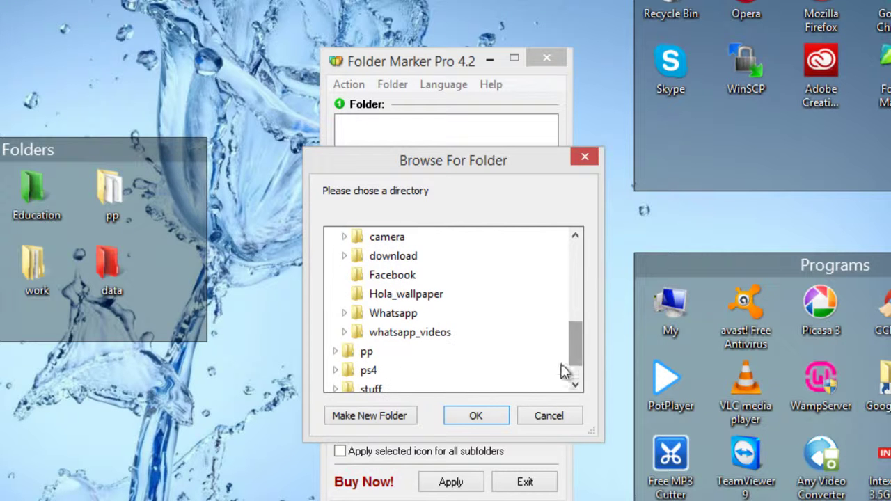
{"action": "left_click", "coordinate": [479, 416]}
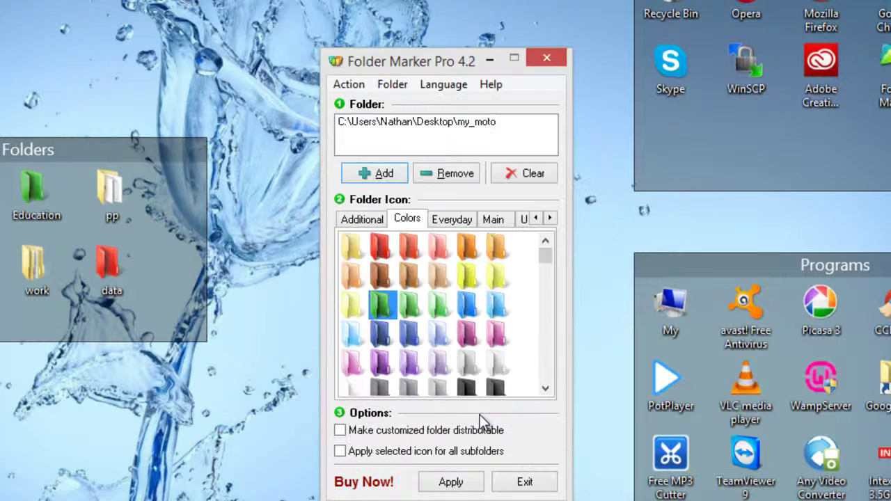
Add the pp folder to the list and apply the blue icon to both folders
{"action": "left_click", "coordinate": [378, 174]}
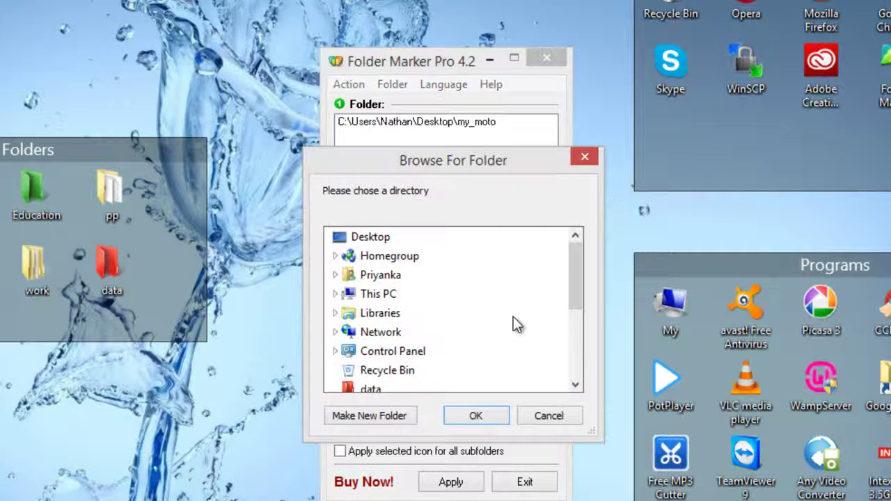
{"action": "left_click_drag", "start_coordinate": [577, 285], "coordinate": [580, 331]}
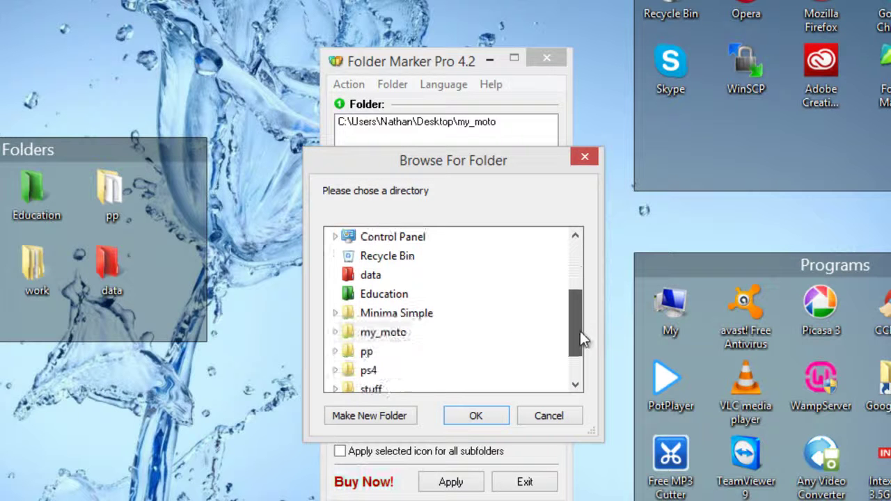
{"action": "double_click", "coordinate": [354, 355]}
{"action": "left_click", "coordinate": [470, 416]}
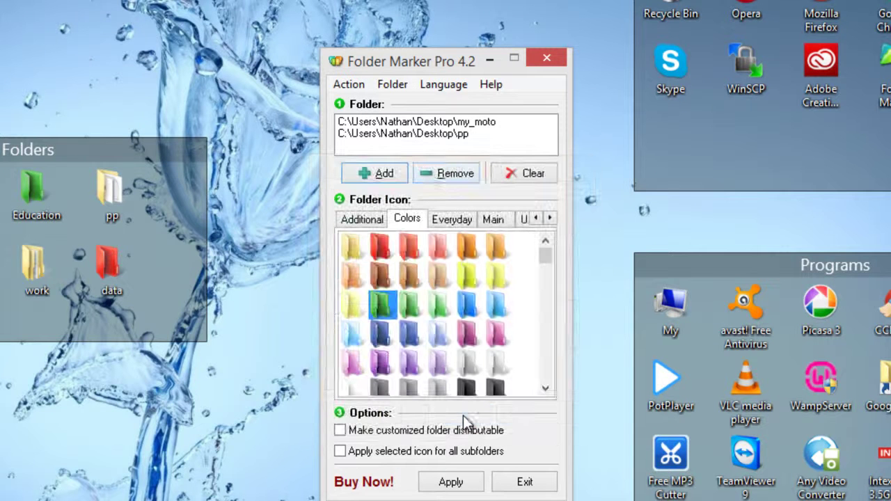
{"action": "left_click", "coordinate": [466, 304]}
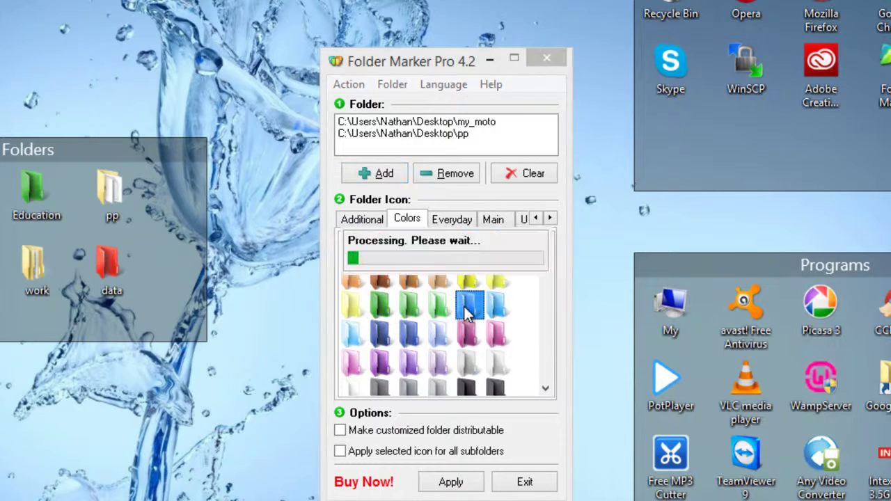
{"action": "left_click", "coordinate": [449, 480]}
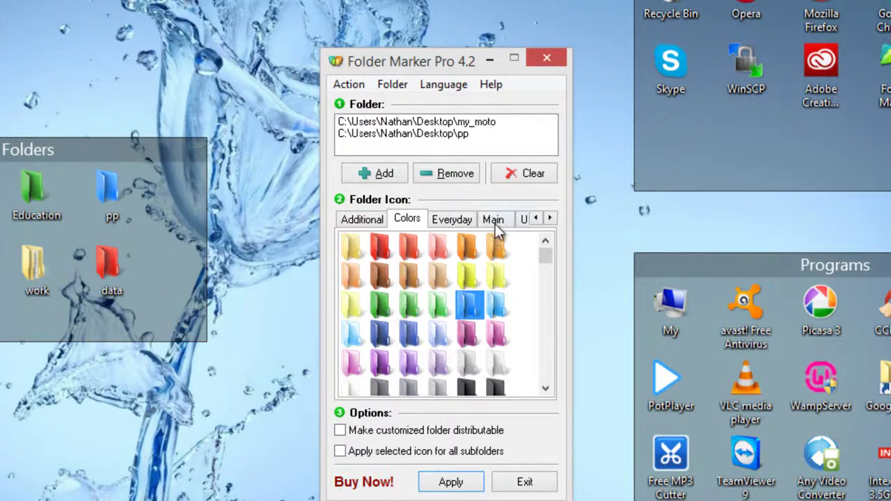
Apply the third Main-set icon, with green arrows, to my_moto and pp
{"action": "left_click", "coordinate": [493, 222]}
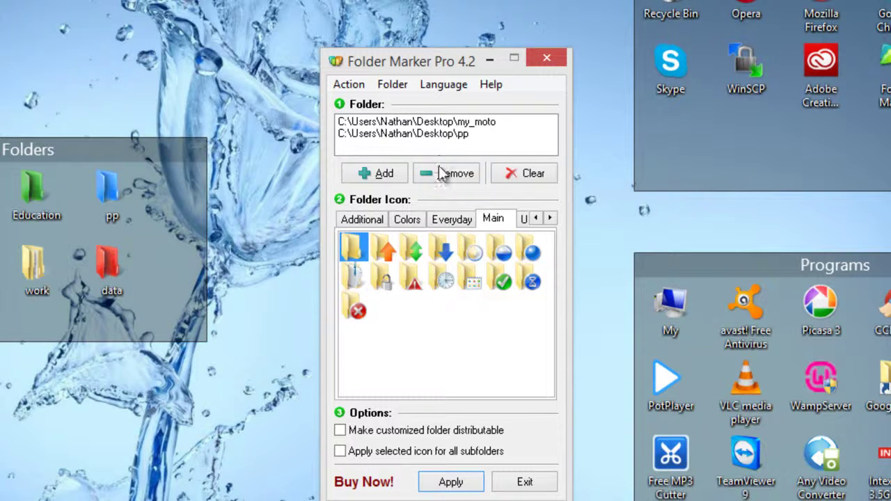
{"action": "left_click", "coordinate": [415, 251]}
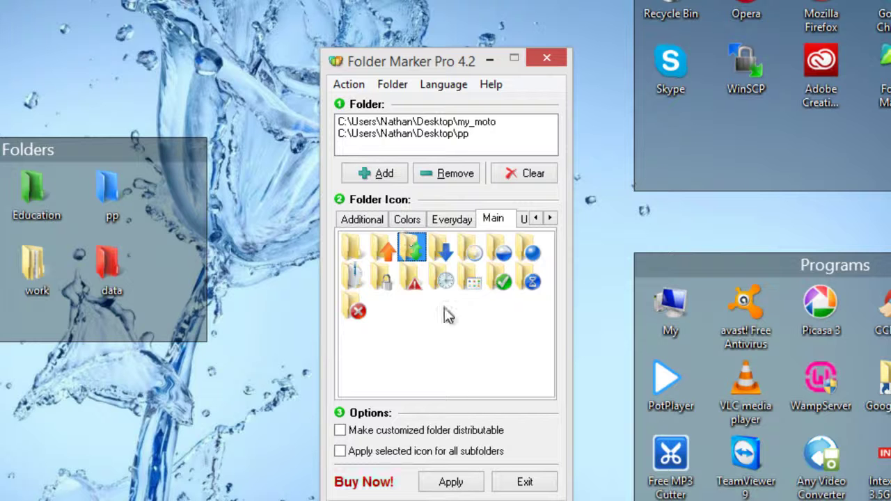
{"action": "left_click", "coordinate": [473, 488]}
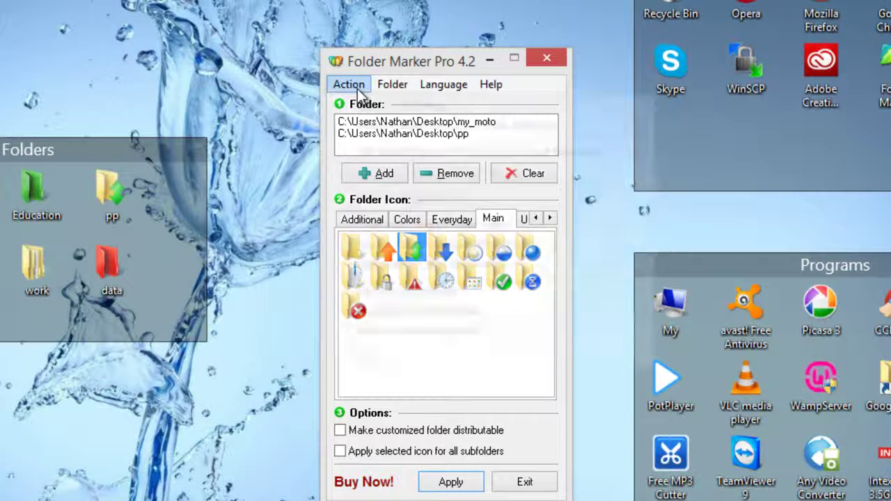
Run Rollback All Changes from the Action menu and confirm the warning
{"action": "left_click", "coordinate": [349, 84]}
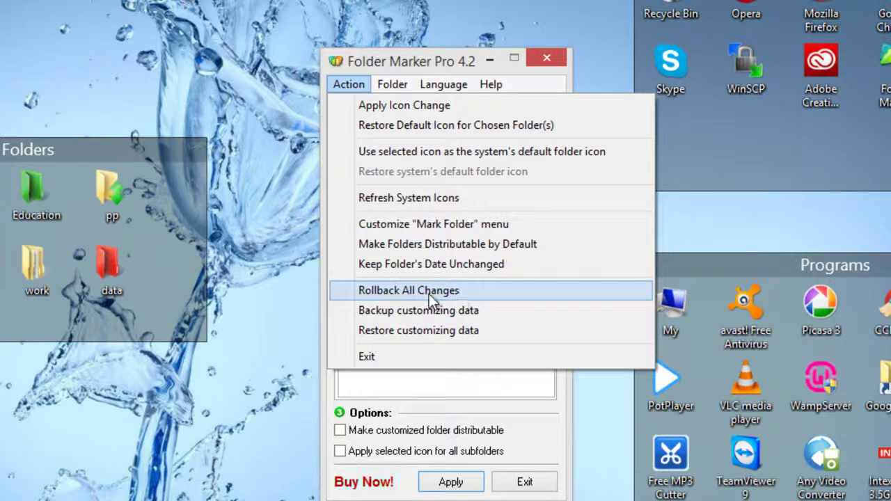
{"action": "left_click", "coordinate": [428, 294]}
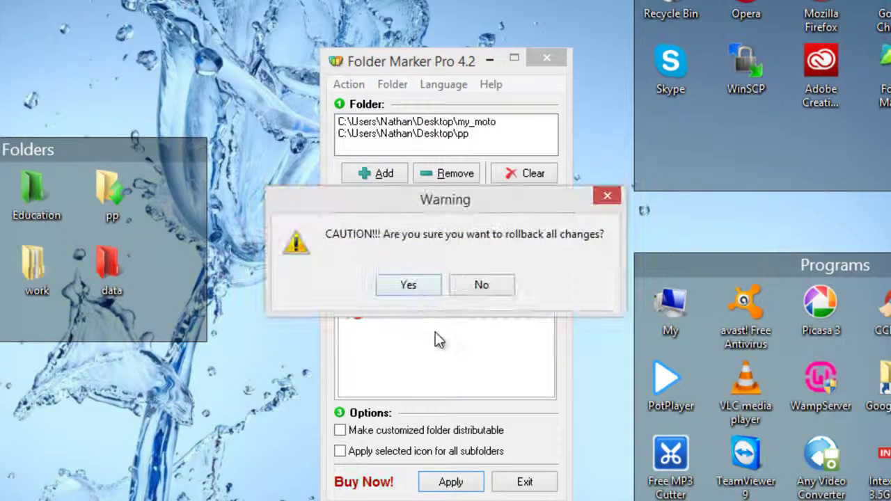
{"action": "left_click", "coordinate": [417, 286]}
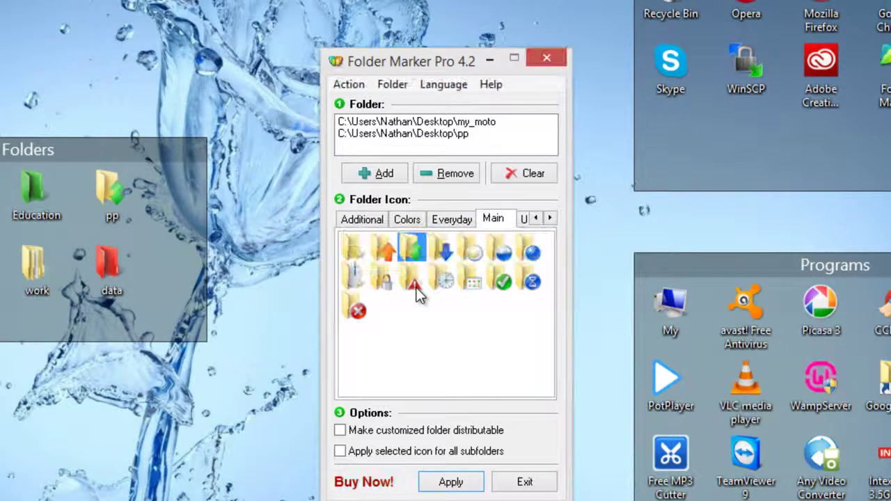